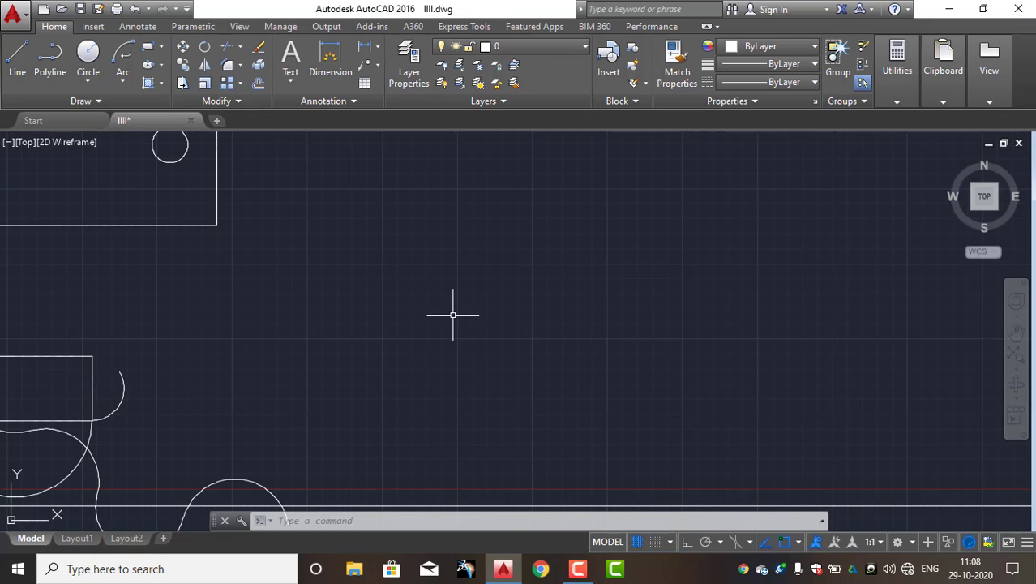
{"action": "middle_click_drag", "start_coordinate": [486, 331], "coordinate": [433, 344]}
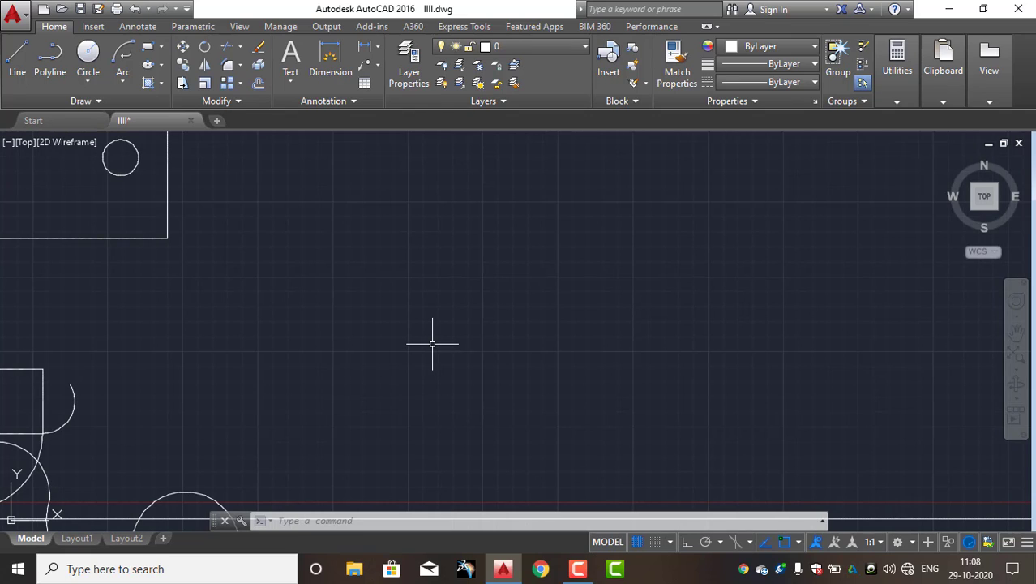
{"action": "type", "text": "el"}
{"action": "key", "text": "Return"}
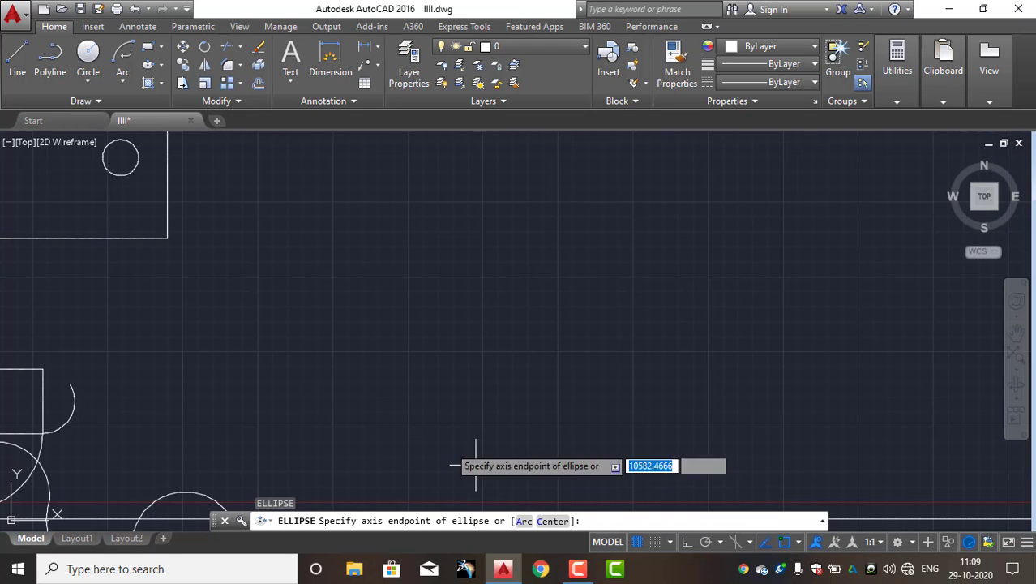
{"action": "key", "text": "Escape"}
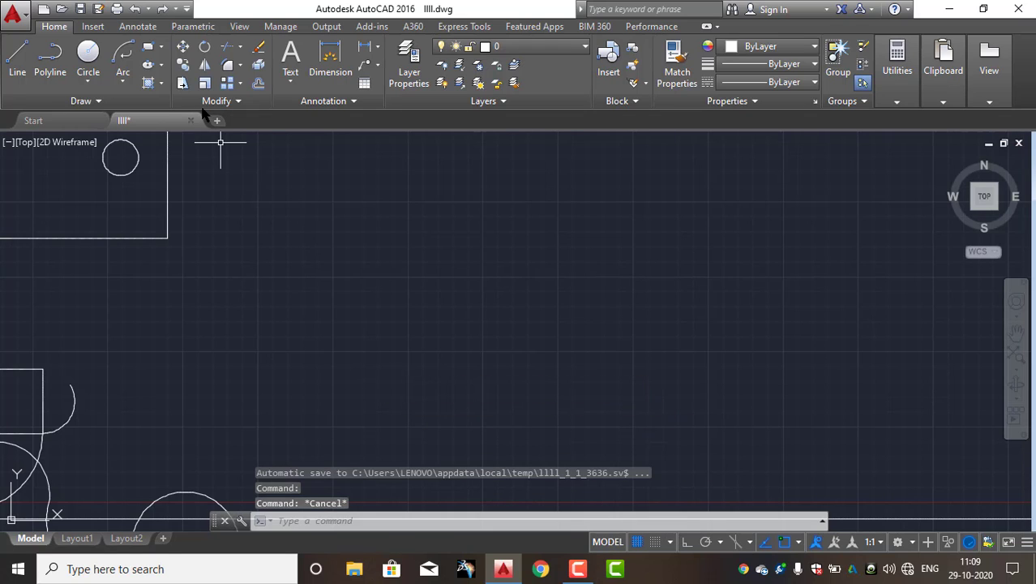
{"action": "left_click", "coordinate": [160, 67]}
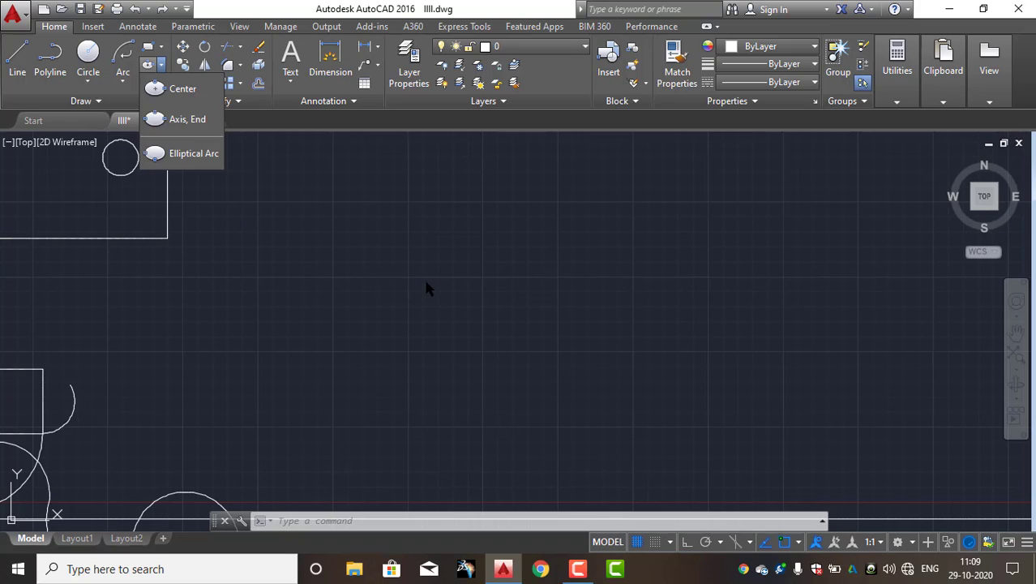
{"action": "key", "text": "Escape"}
{"action": "key", "text": "Escape"}
Draw a long horizontal line in the empty area to the right of the existing shapes.
{"action": "type", "text": "l"}
{"action": "key", "text": "Return"}
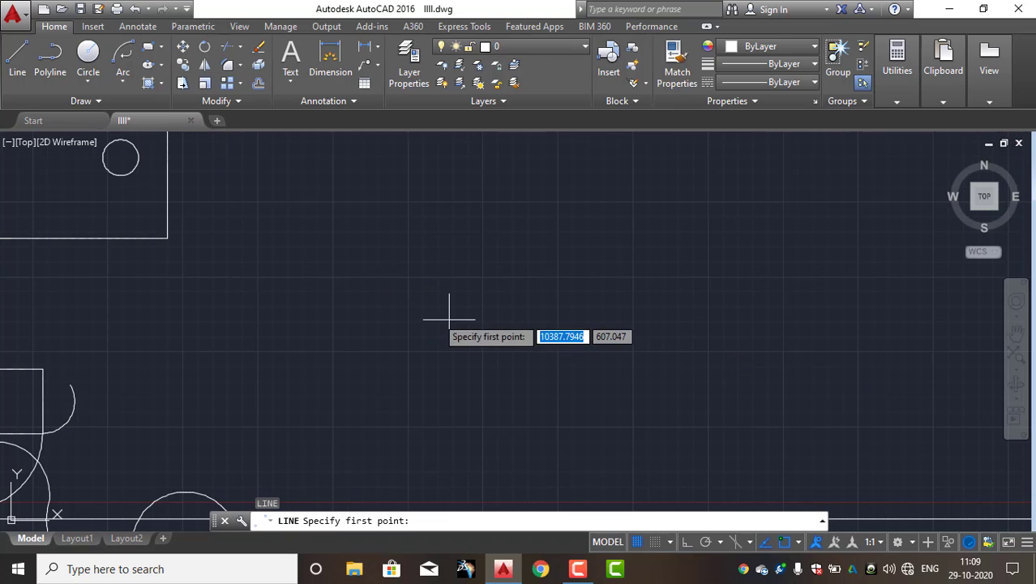
{"action": "left_click", "coordinate": [366, 321]}
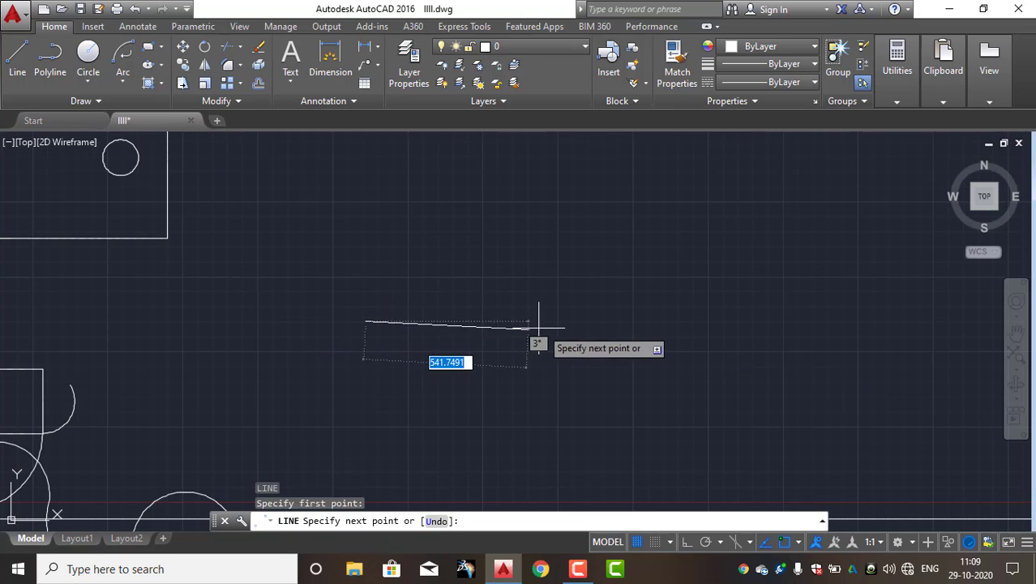
{"action": "left_click", "coordinate": [766, 322]}
{"action": "key", "text": "Escape"}
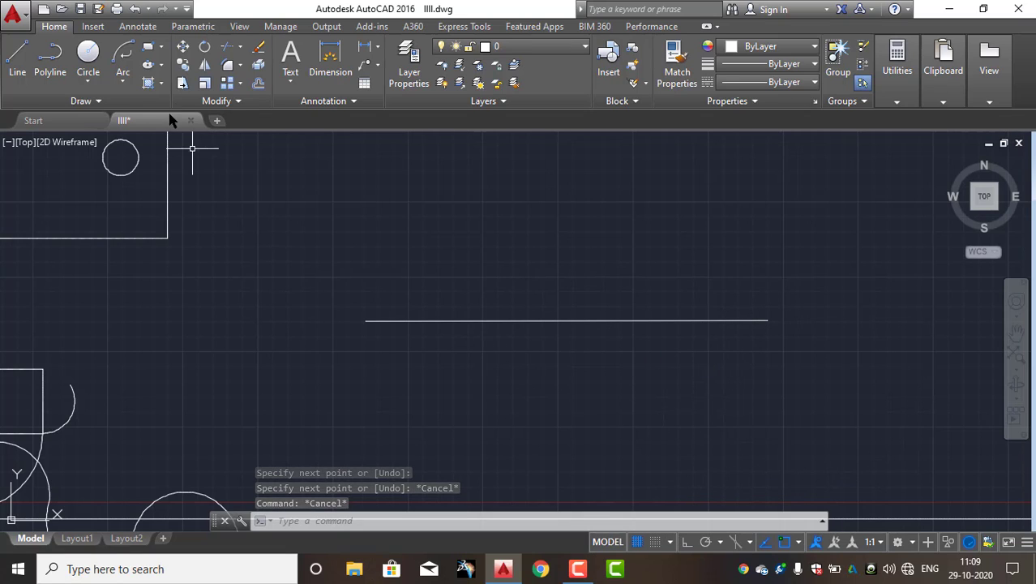
Draw a center-method ellipse centred on the line's midpoint, with one axis ending at the line's left end and the other half-axis about 269.
{"action": "left_click", "coordinate": [161, 67]}
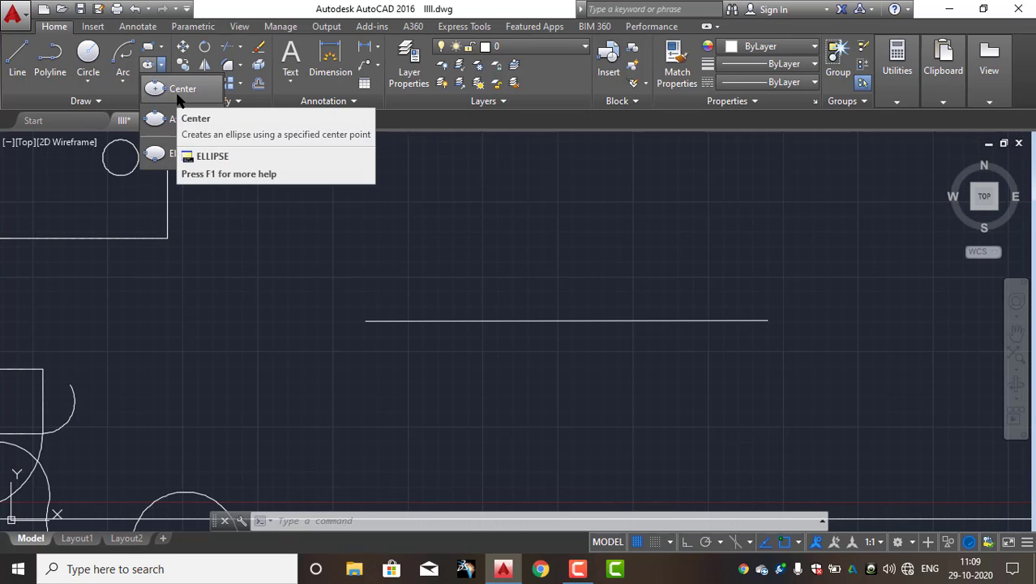
{"action": "left_click", "coordinate": [178, 92]}
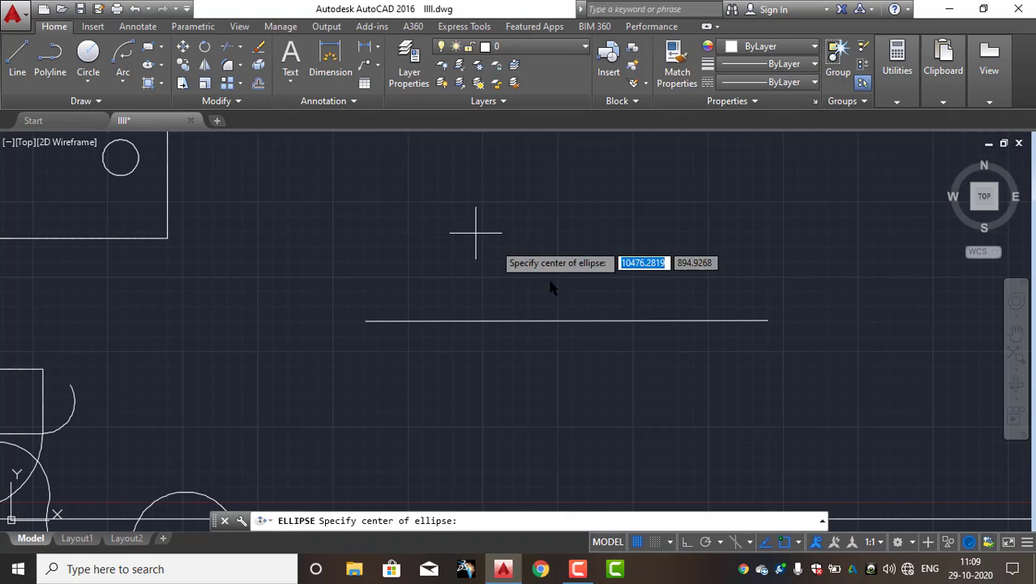
{"action": "left_click", "coordinate": [566, 321]}
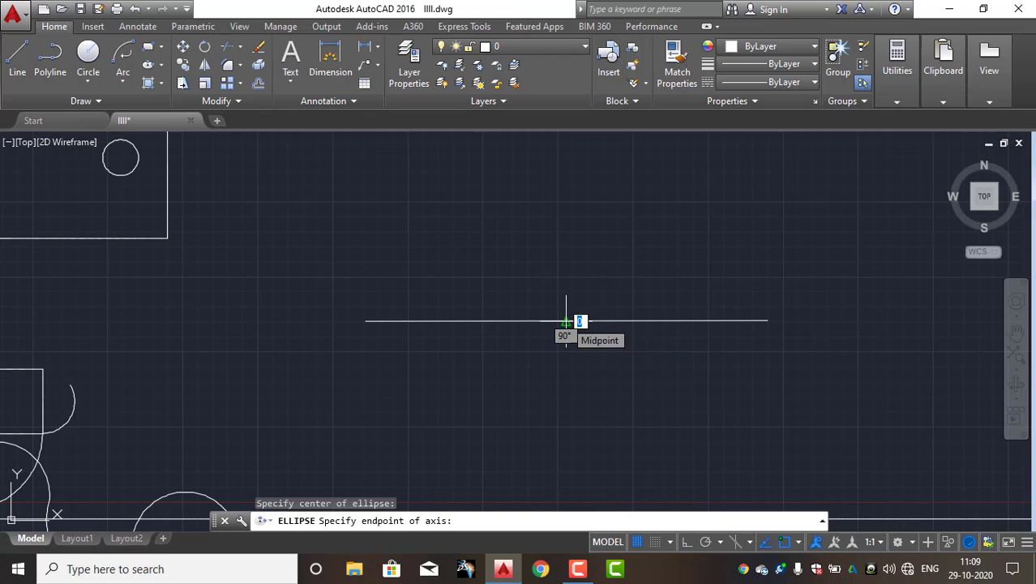
{"action": "left_click", "coordinate": [366, 321]}
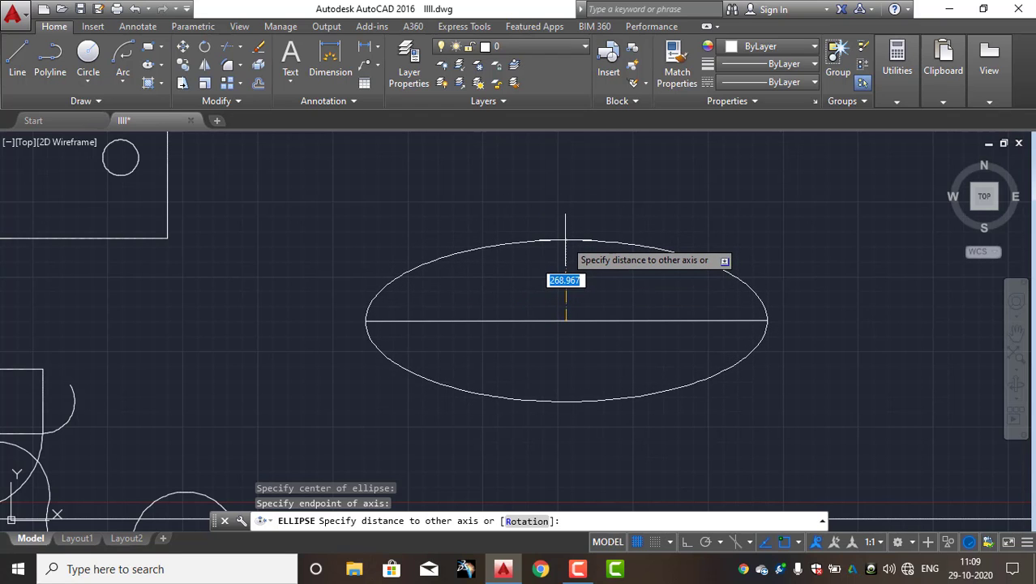
{"action": "left_click", "coordinate": [566, 241]}
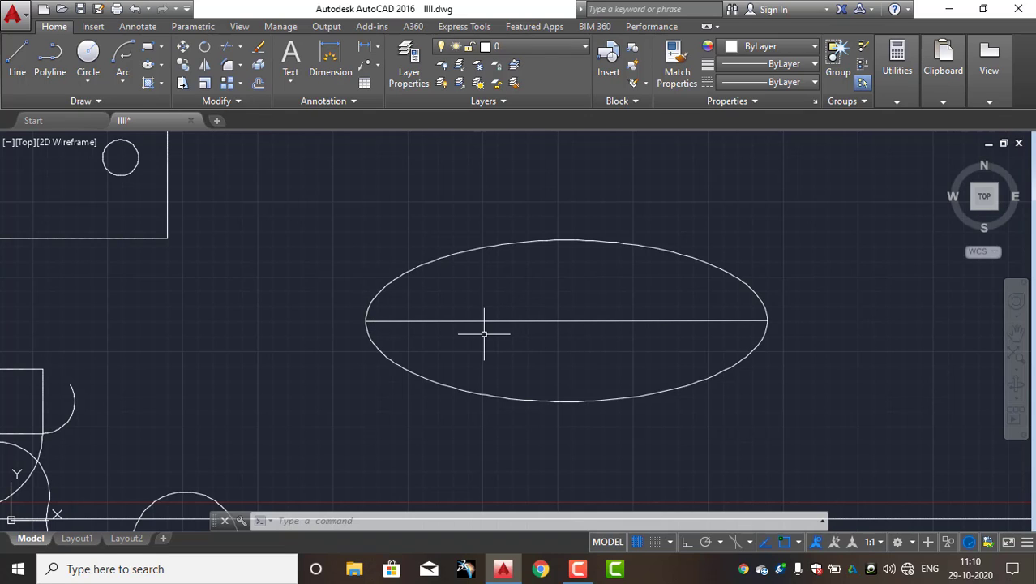
{"action": "left_click", "coordinate": [161, 70]}
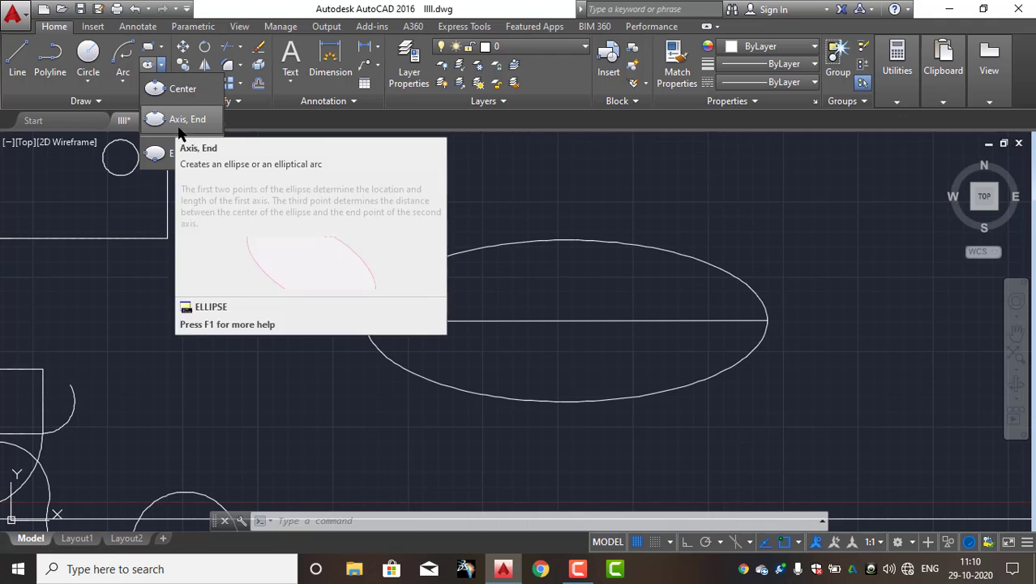
{"action": "left_click", "coordinate": [177, 121]}
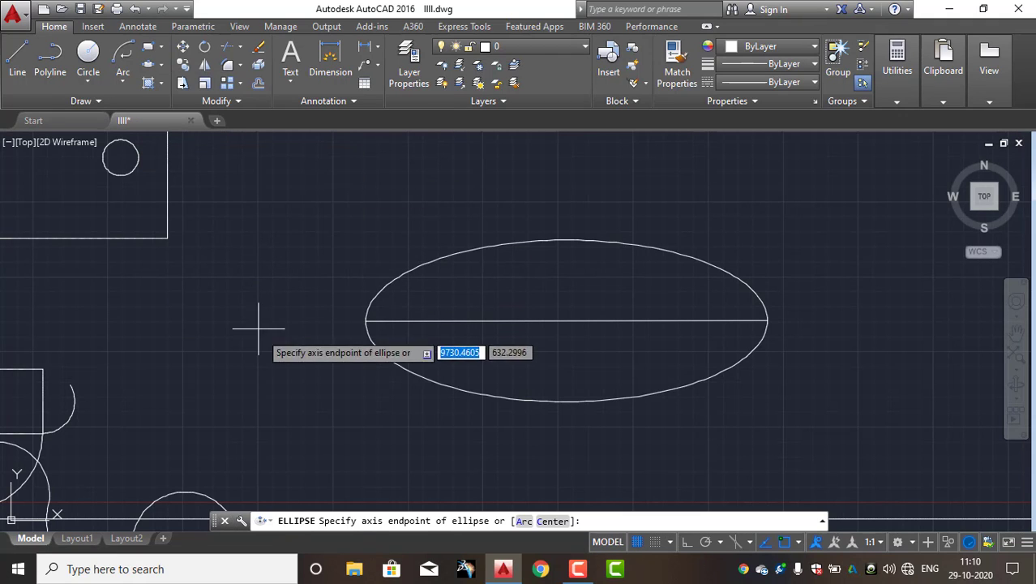
{"action": "middle_click_drag", "start_coordinate": [294, 363], "coordinate": [232, 262]}
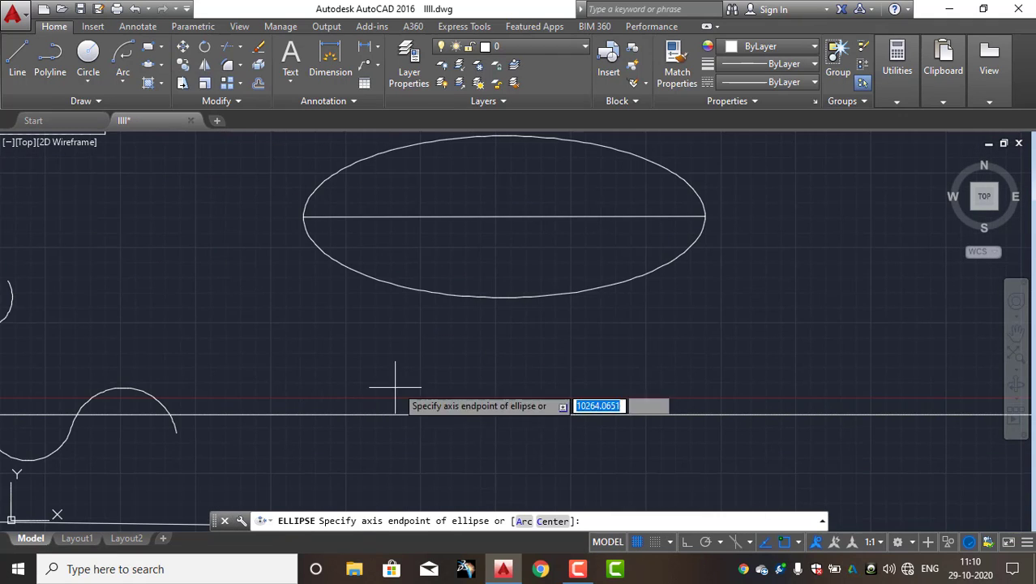
{"action": "middle_click_drag", "start_coordinate": [398, 356], "coordinate": [388, 451]}
{"action": "key", "text": "Escape"}
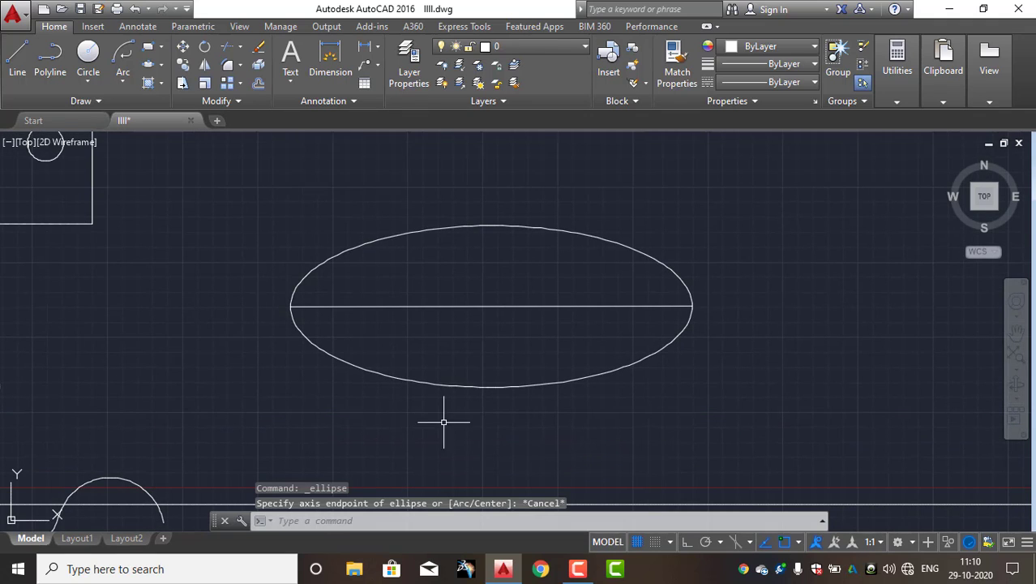
Draw a second, shorter horizontal line to the right of the ellipse and slightly lower.
{"action": "type", "text": "l"}
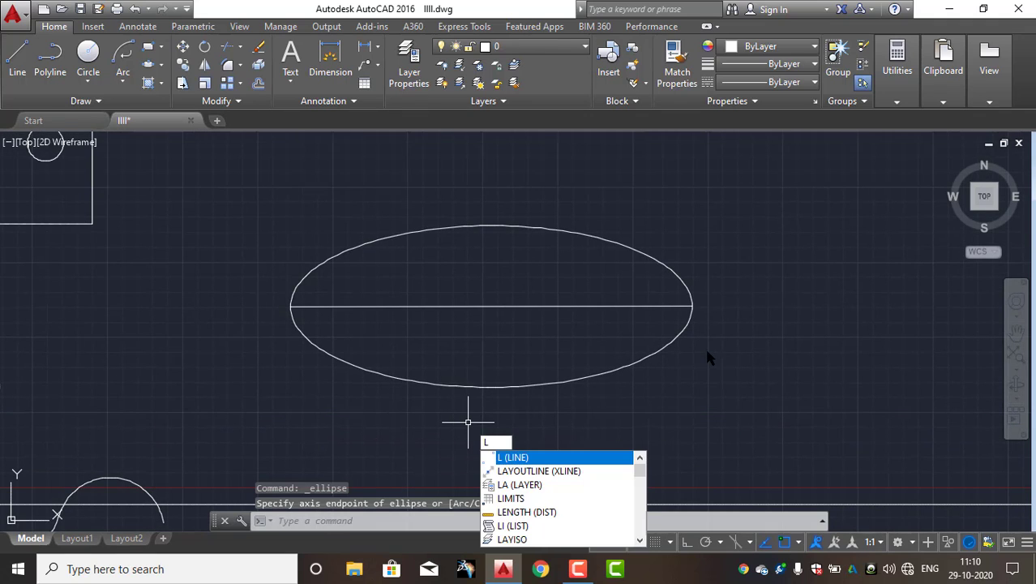
{"action": "key", "text": "Return"}
{"action": "middle_click_drag", "start_coordinate": [703, 351], "coordinate": [519, 381]}
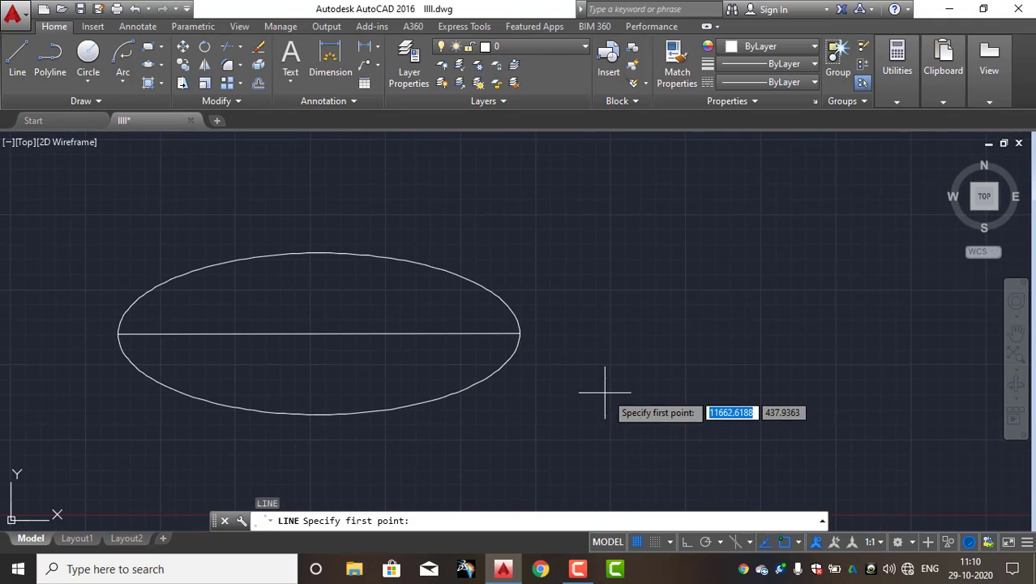
{"action": "left_click", "coordinate": [613, 392]}
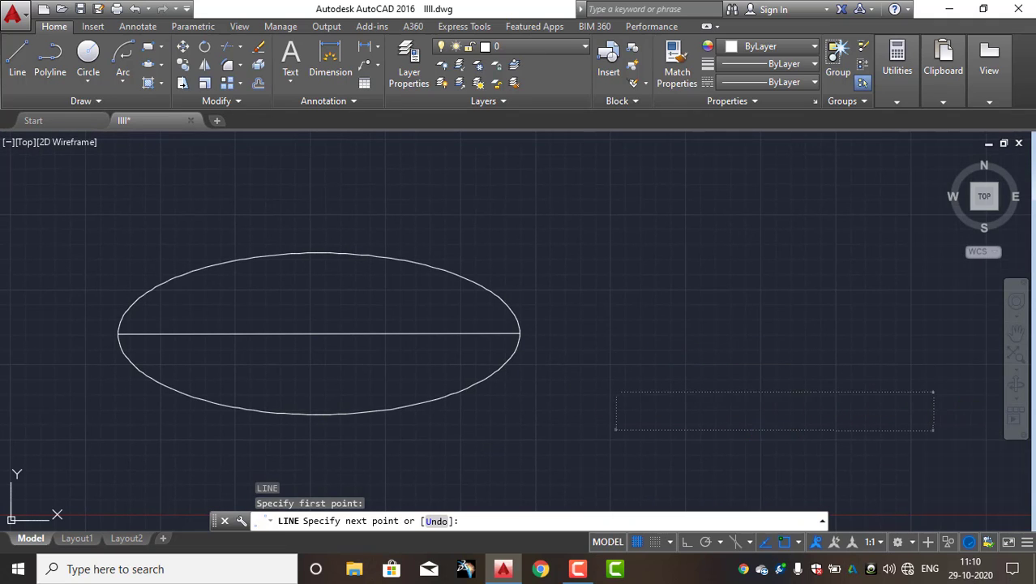
{"action": "left_click", "coordinate": [934, 391]}
{"action": "key", "text": "Escape"}
{"action": "key", "text": "Escape"}
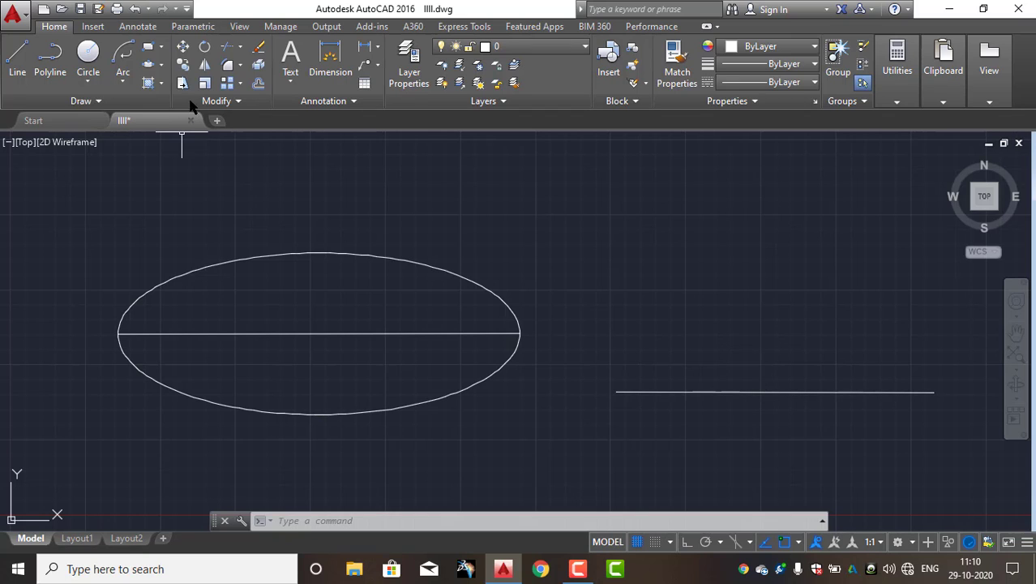
Draw an Axis, End ellipse using both ends of the second line as its first axis, with the other half-axis about 249.
{"action": "left_click", "coordinate": [161, 65]}
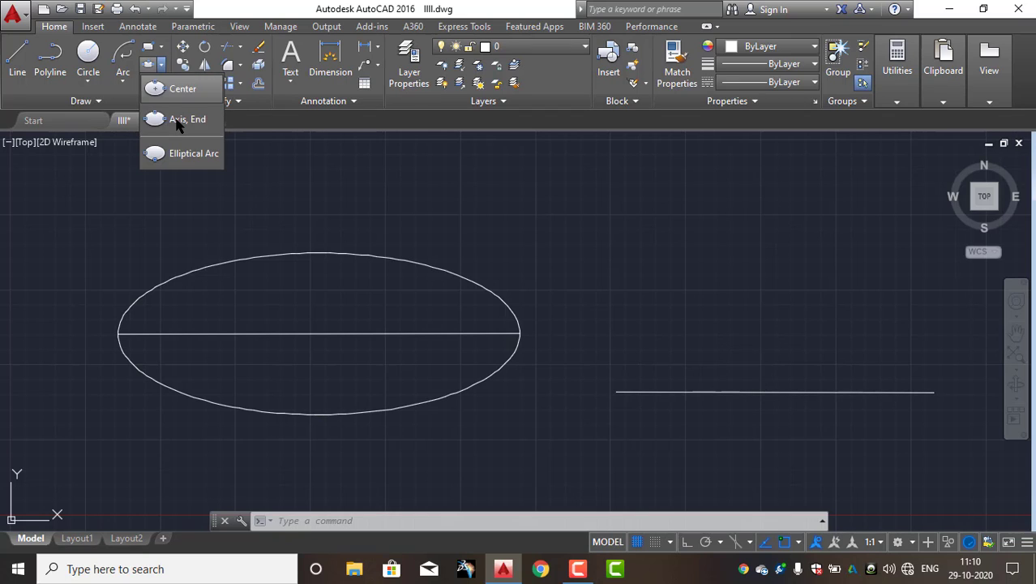
{"action": "left_click", "coordinate": [179, 120]}
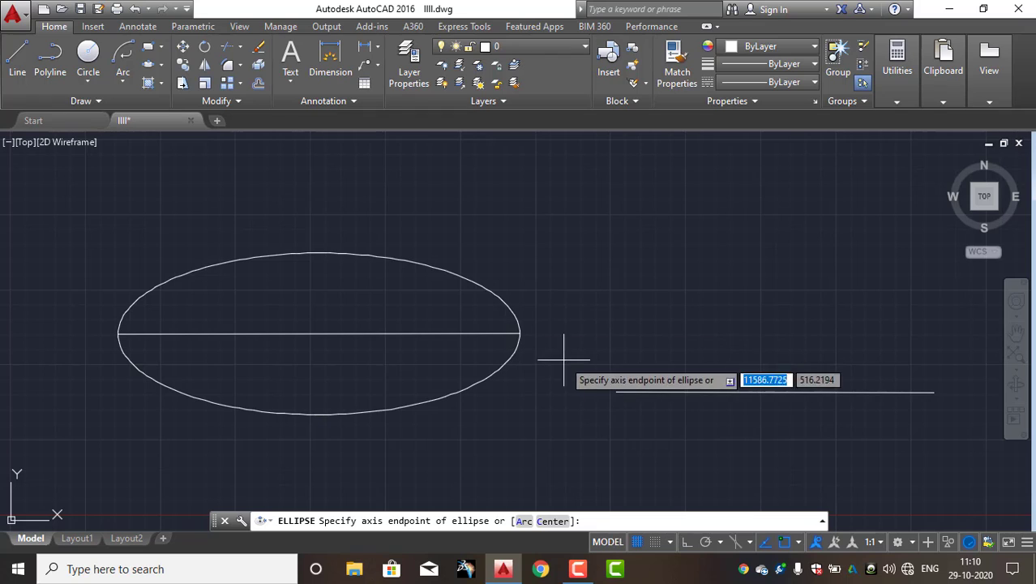
{"action": "left_click", "coordinate": [617, 393]}
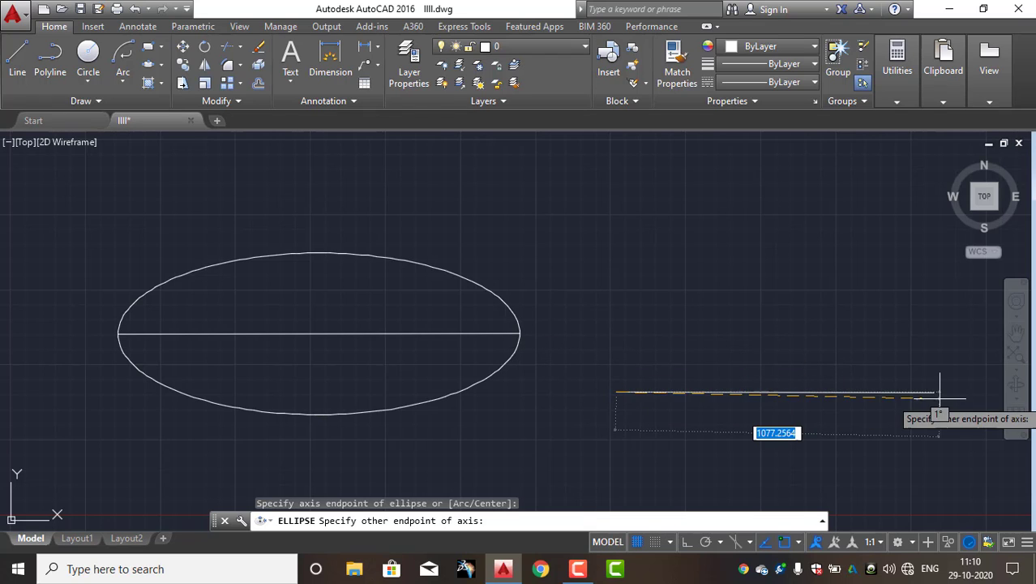
{"action": "left_click", "coordinate": [933, 392]}
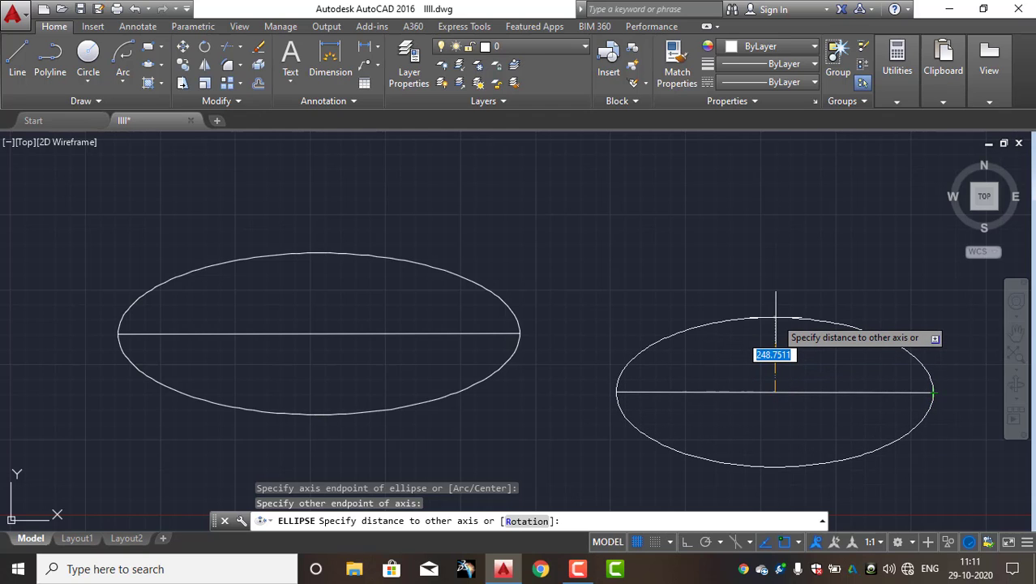
{"action": "left_click", "coordinate": [775, 318]}
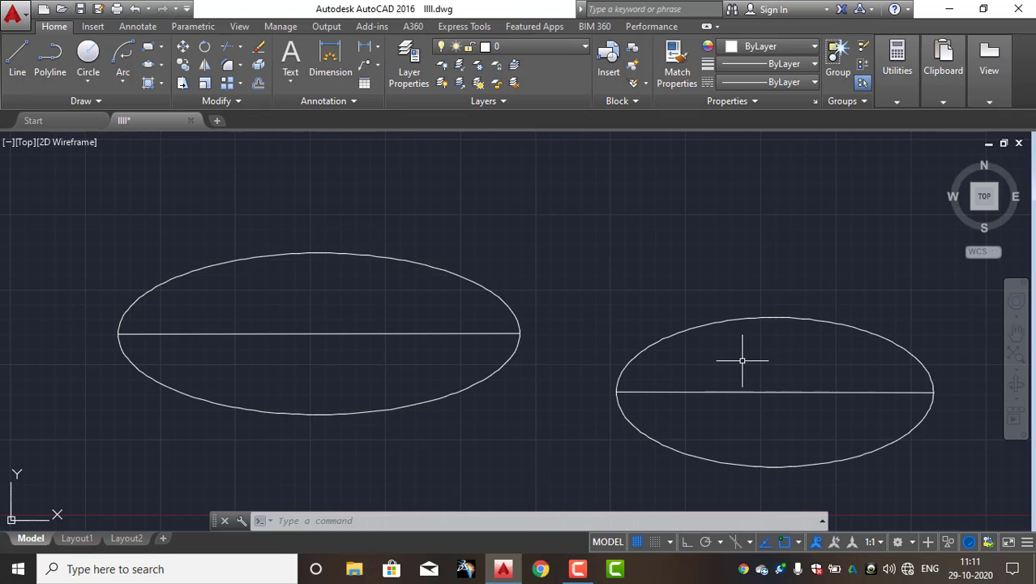
Draw a vertical line across the first ellipse from its upper quadrant to its lower quadrant.
{"action": "middle_click_drag", "start_coordinate": [719, 359], "coordinate": [708, 340]}
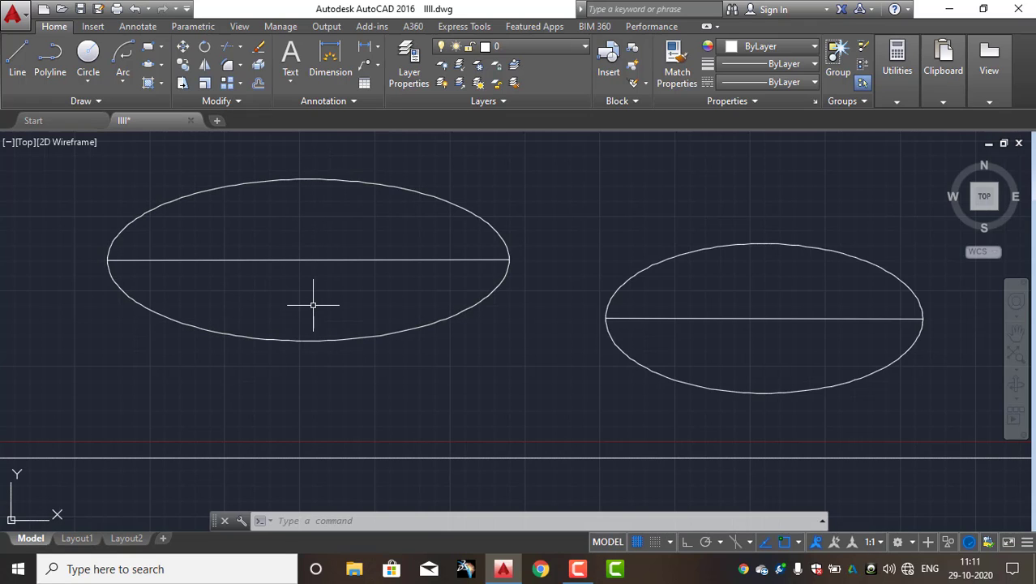
{"action": "key", "text": "l"}
{"action": "key", "text": "Return"}
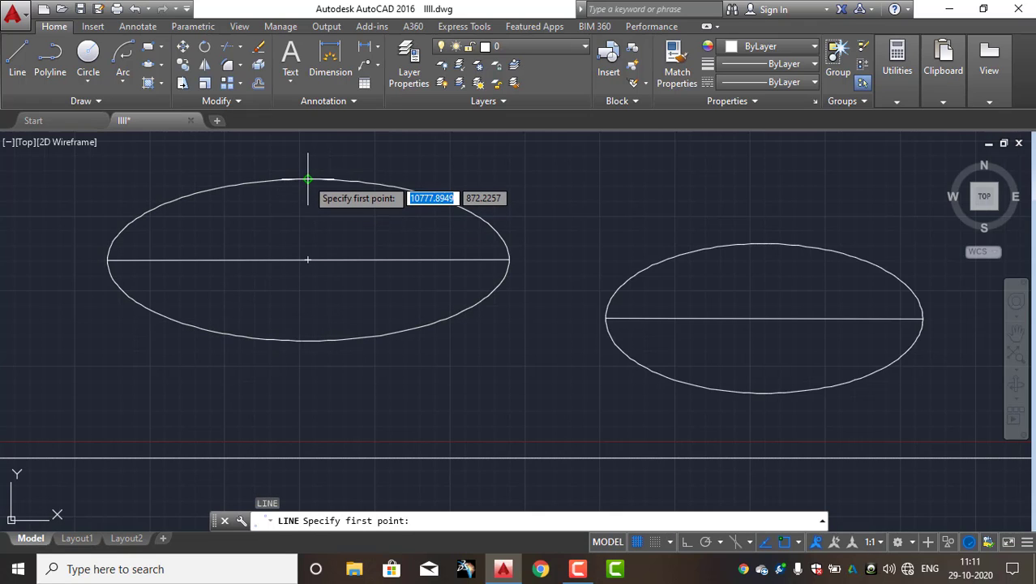
{"action": "left_click", "coordinate": [308, 179]}
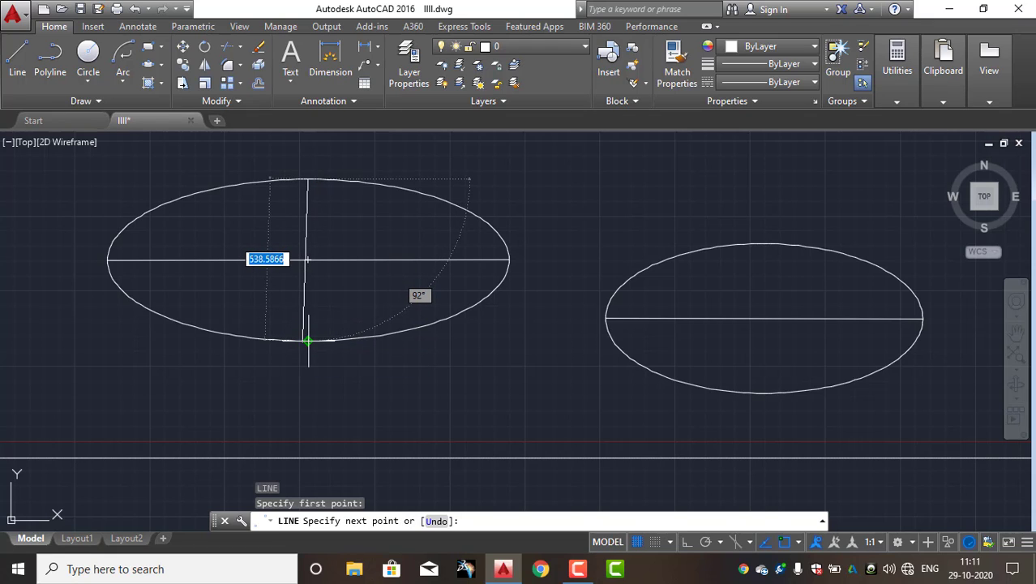
{"action": "left_click", "coordinate": [307, 341]}
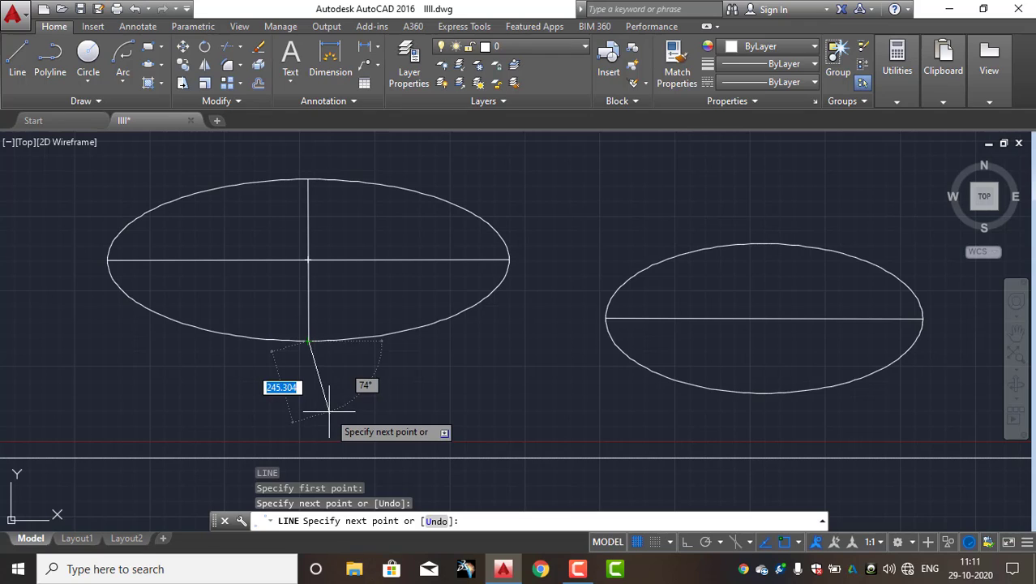
{"action": "key", "text": "Escape"}
{"action": "key", "text": "Escape"}
Highlight the first ellipse's vertical and horizontal axis lines one after the other, clearing each selection.
{"action": "left_click", "coordinate": [308, 277]}
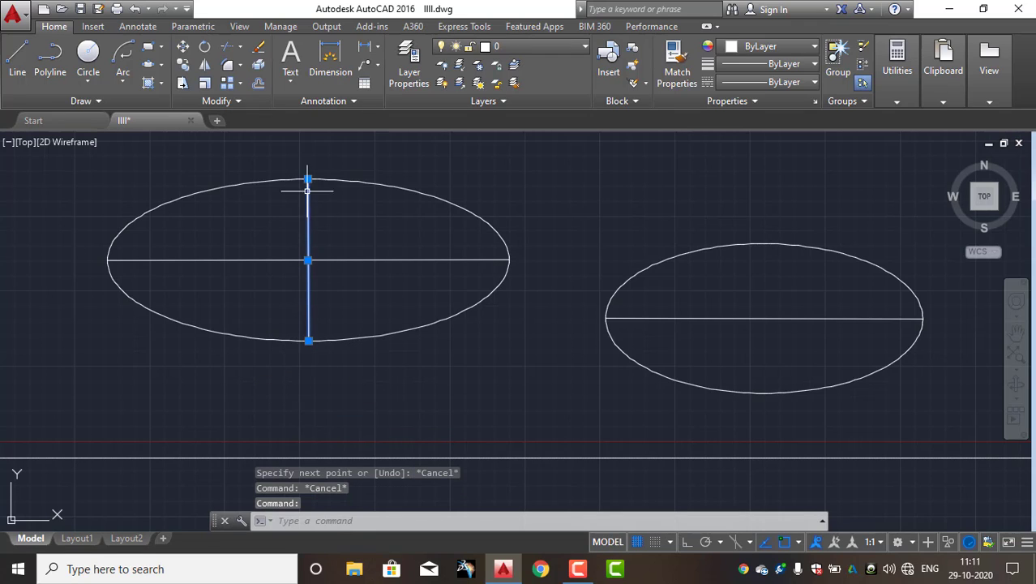
{"action": "key", "text": "Escape"}
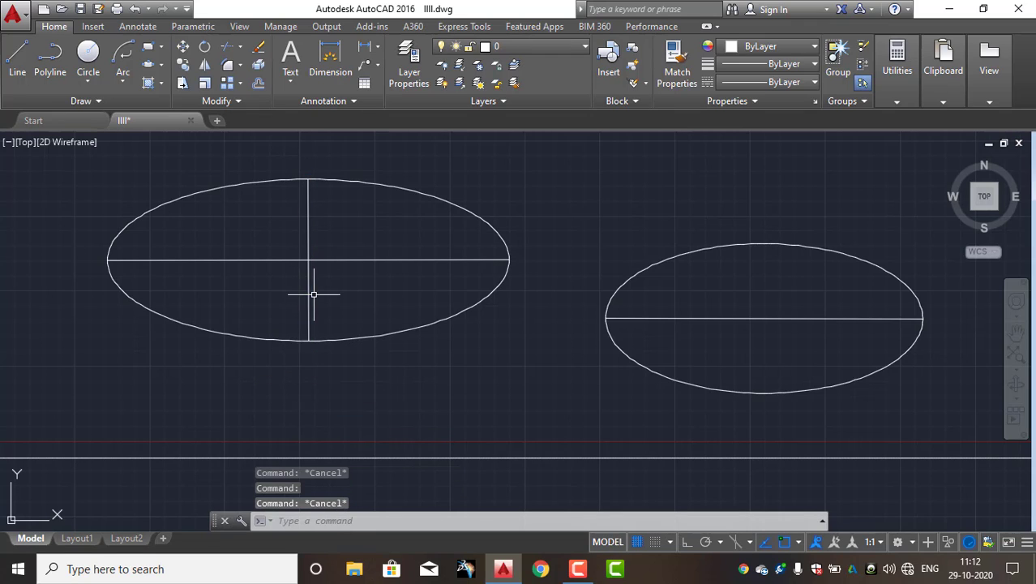
{"action": "left_click", "coordinate": [337, 260]}
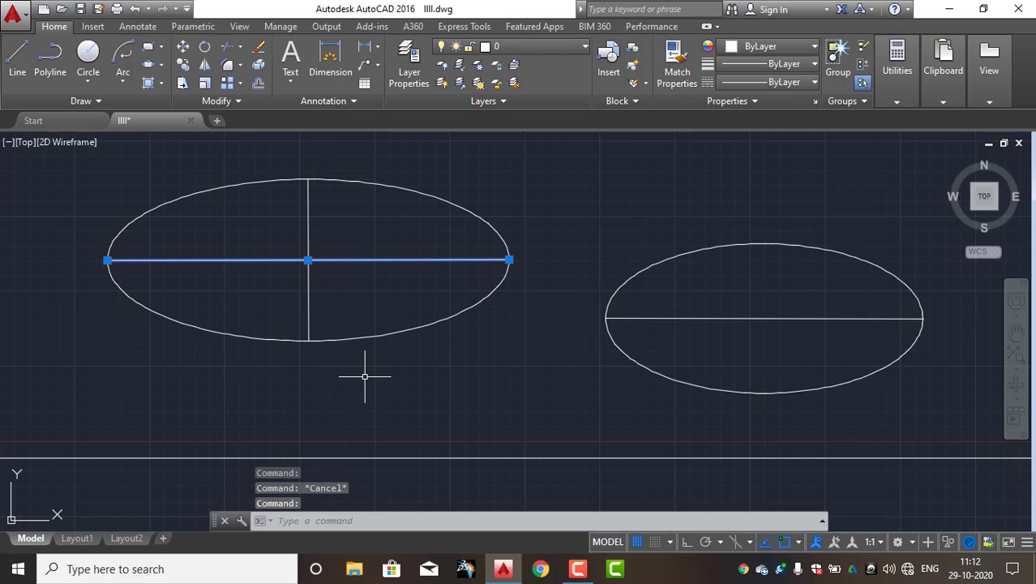
{"action": "key", "text": "Escape"}
Draw a tall, narrow Center ellipse above the second ellipse, setting the vertical half-axis first and a shorter horizontal half-axis second.
{"action": "mouse_move", "coordinate": [412, 361]}
{"action": "middle_mouse_down"}
{"action": "mouse_move", "coordinate": [363, 424]}
{"action": "mouse_move", "coordinate": [363, 453]}
{"action": "middle_mouse_up"}
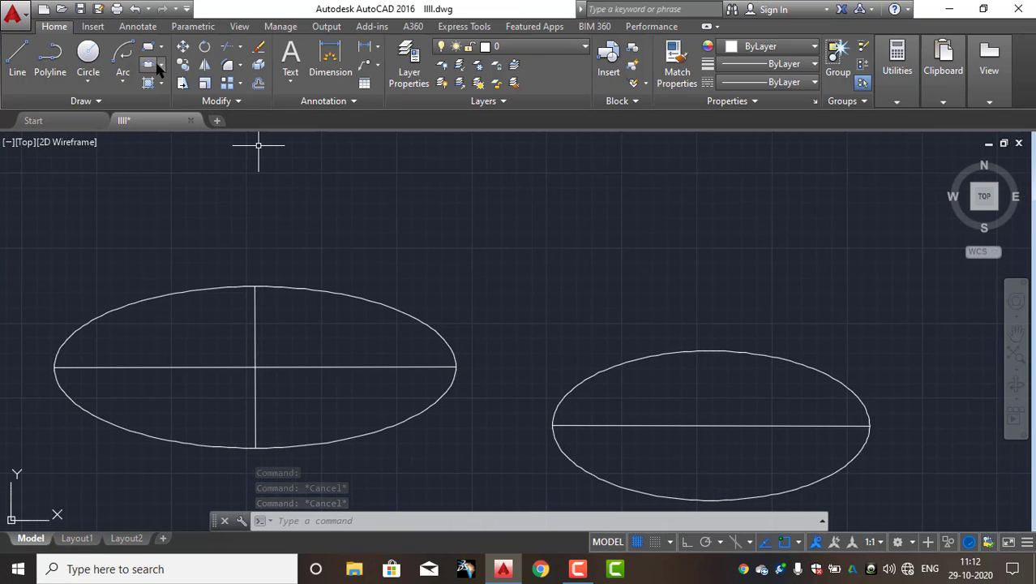
{"action": "left_click", "coordinate": [162, 68]}
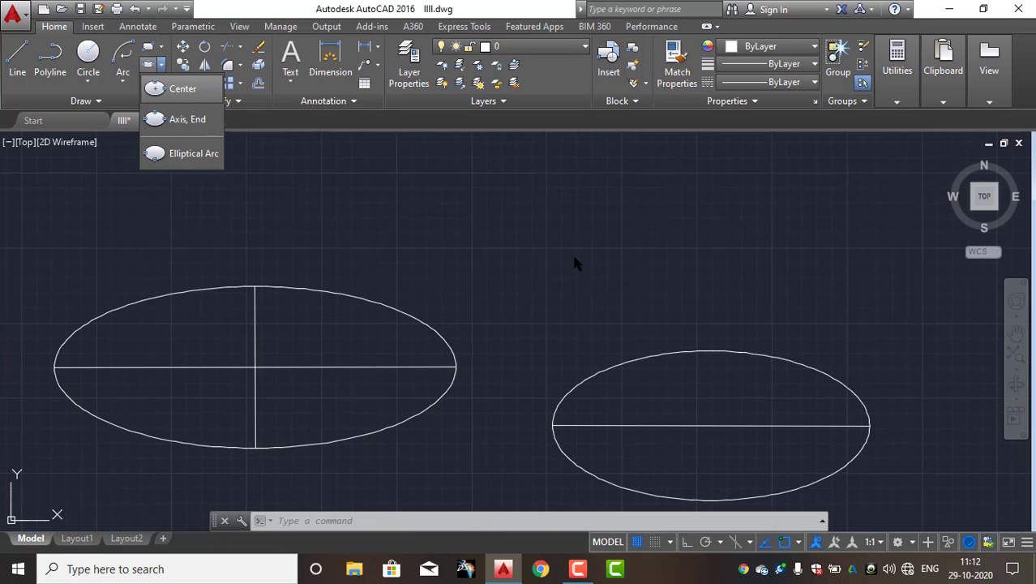
{"action": "middle_click_drag", "start_coordinate": [581, 260], "coordinate": [513, 342]}
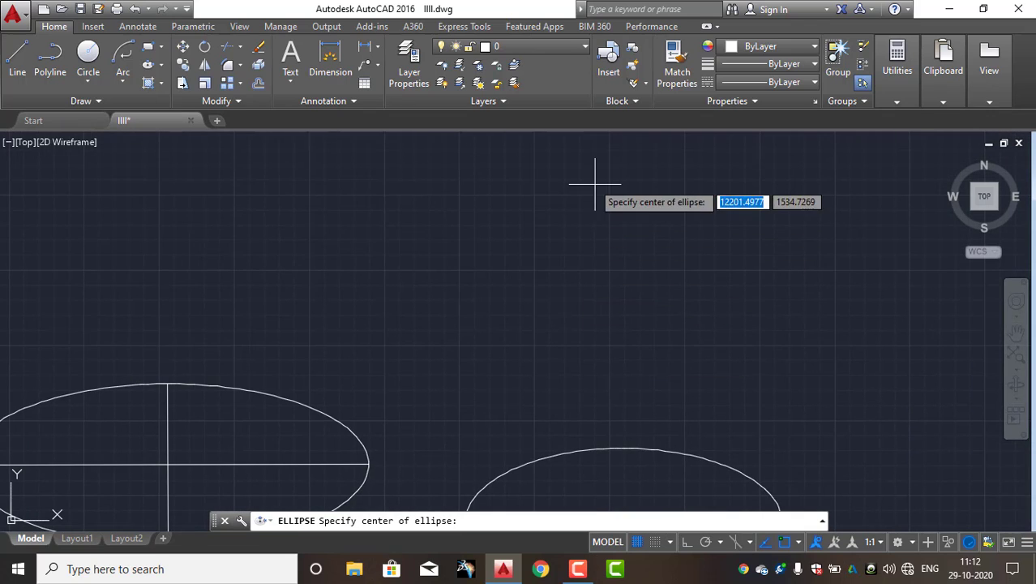
{"action": "left_click", "coordinate": [578, 162]}
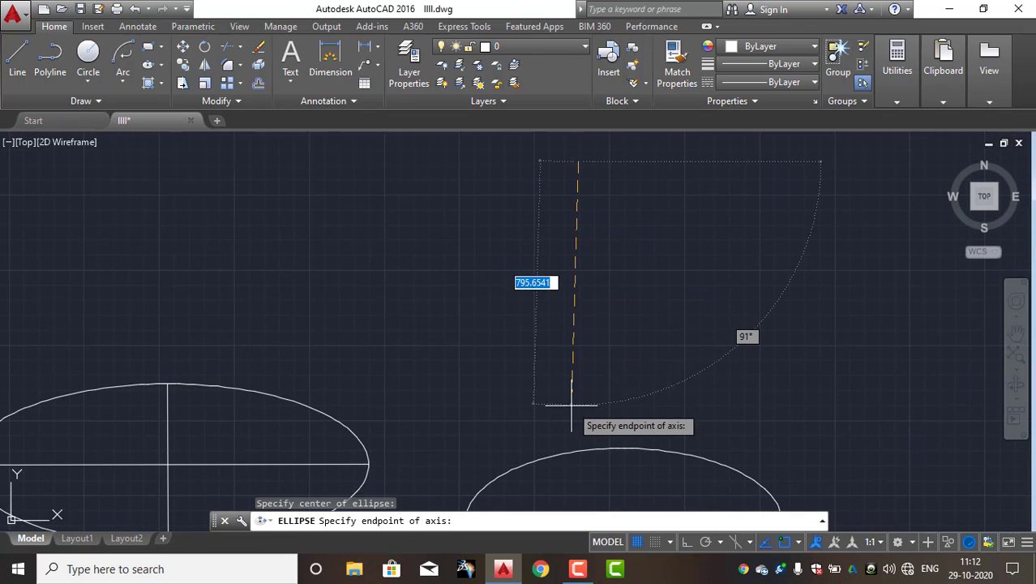
{"action": "left_click", "coordinate": [579, 357]}
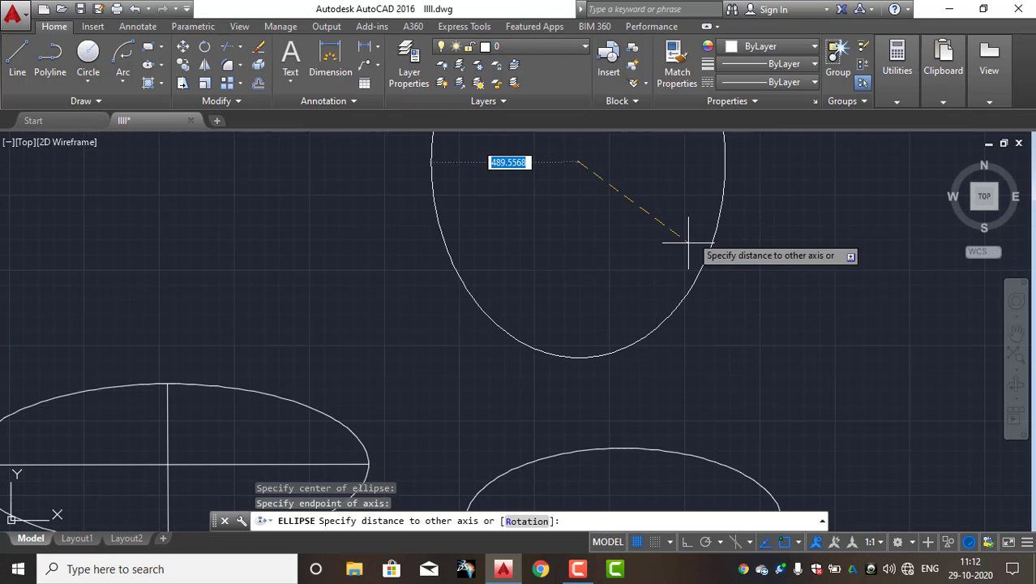
{"action": "scroll", "coordinate": [693, 155], "scroll_direction": "down", "scroll_amount": 2}
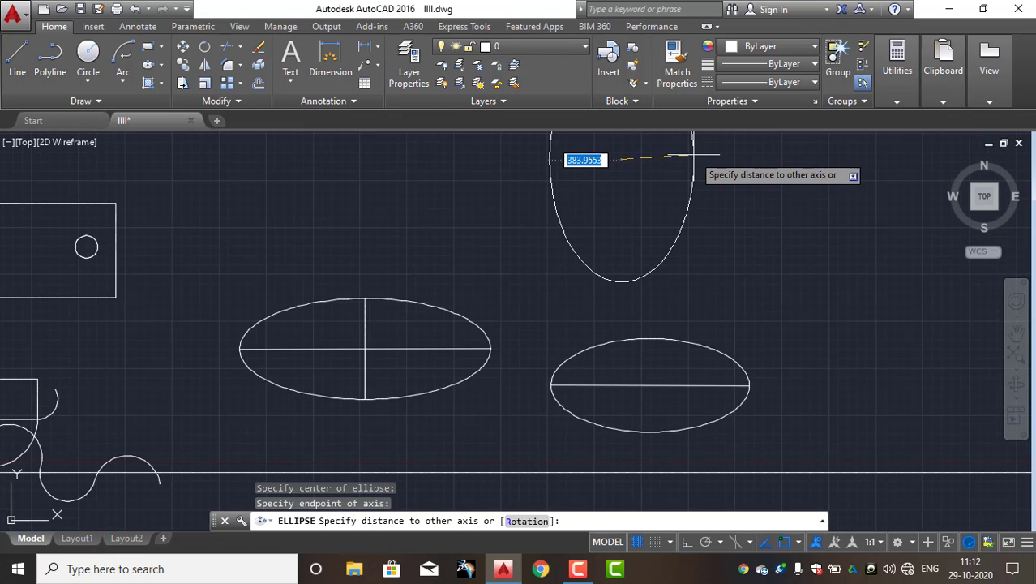
{"action": "middle_click_drag", "start_coordinate": [694, 156], "coordinate": [668, 291]}
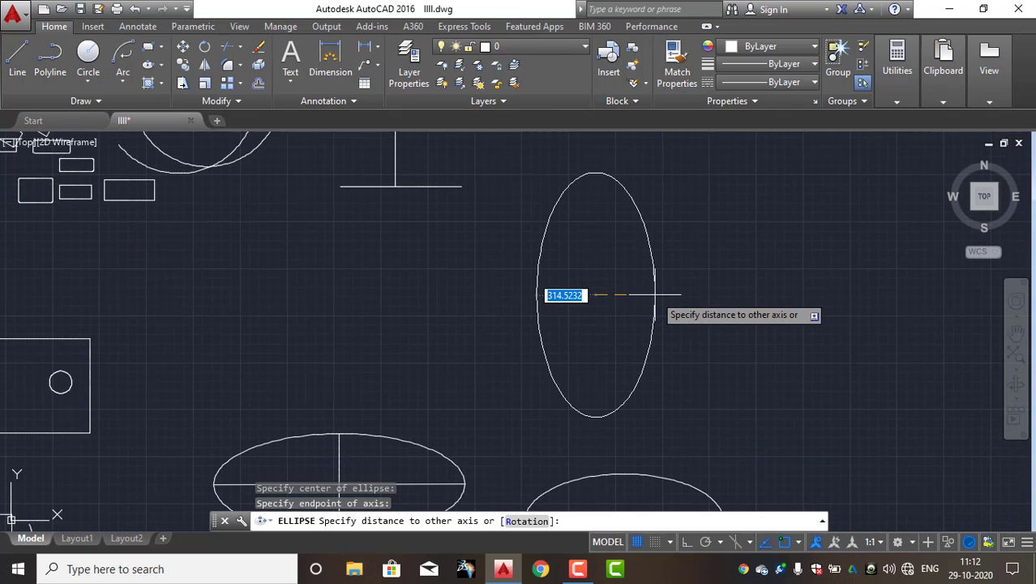
{"action": "left_click", "coordinate": [643, 295]}
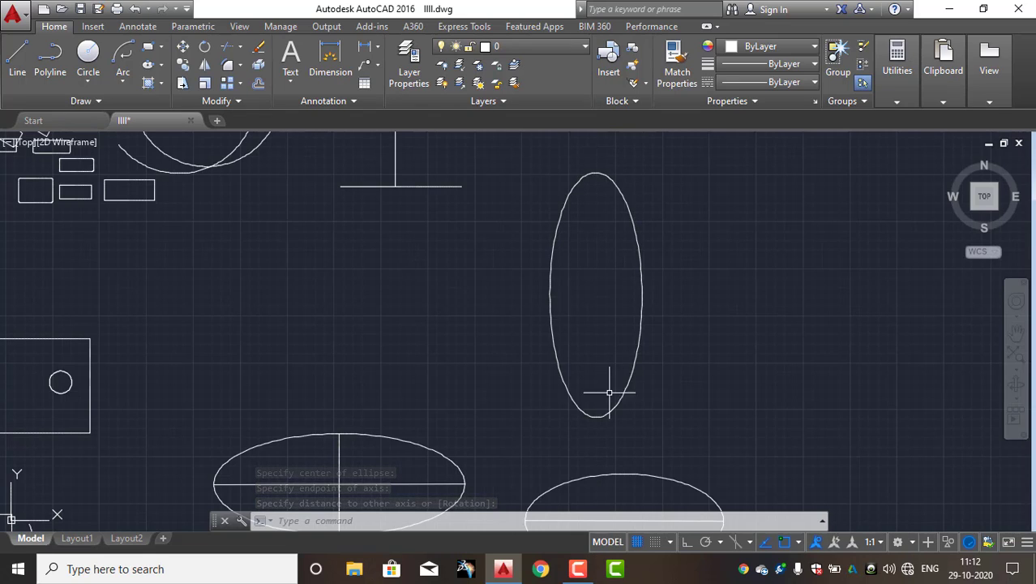
Draw an Elliptical Arc above the first ellipse from a horizontal first axis, keeping only the left portion from upper left to lower left.
{"action": "left_click", "coordinate": [161, 65]}
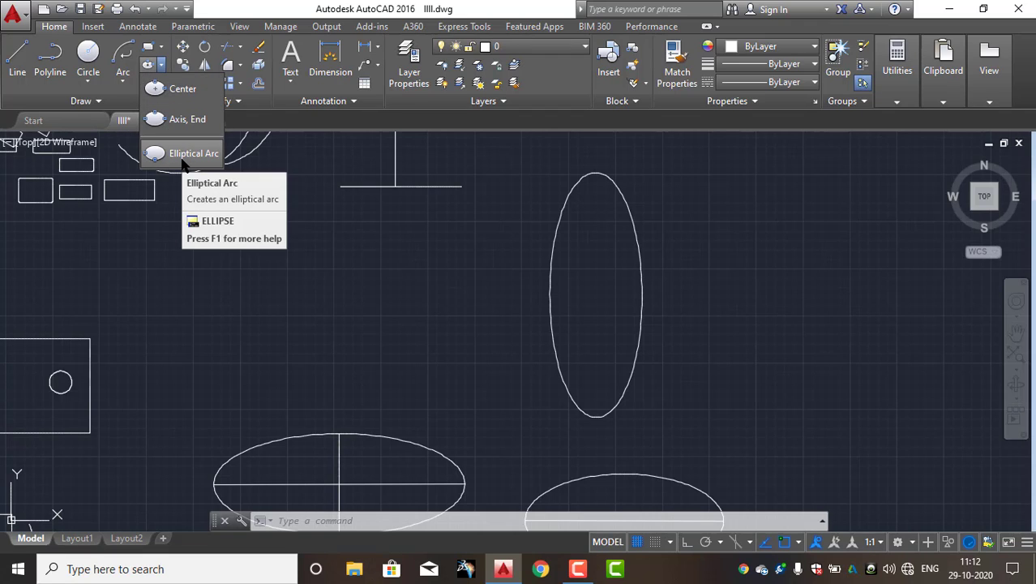
{"action": "left_click", "coordinate": [184, 162]}
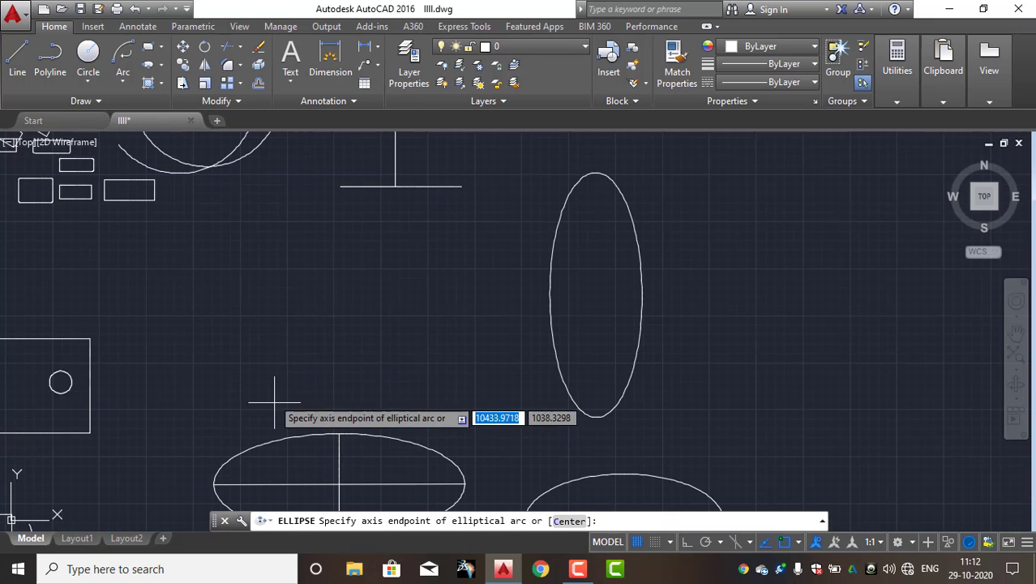
{"action": "left_click", "coordinate": [168, 324]}
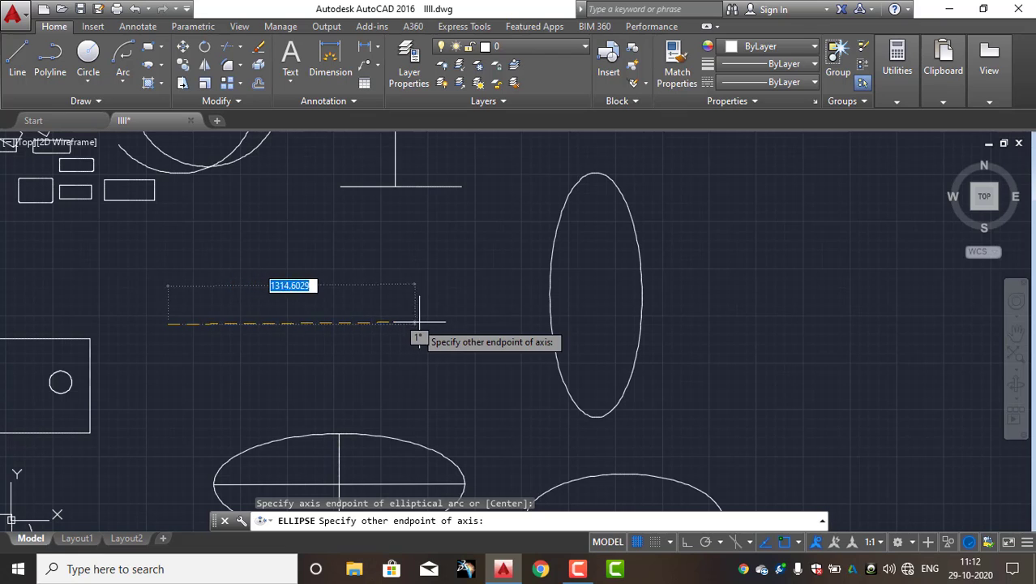
{"action": "left_click", "coordinate": [478, 323]}
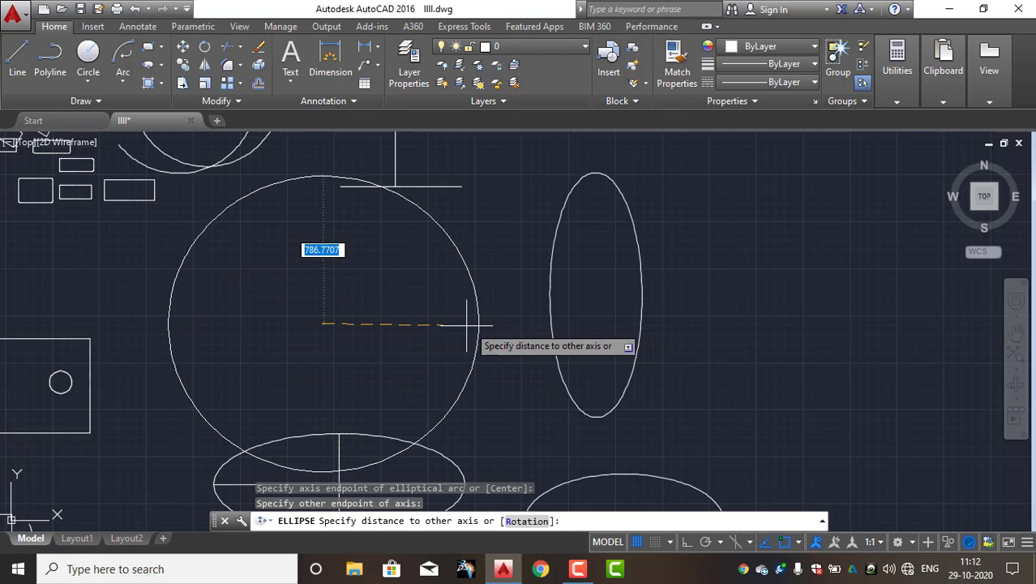
{"action": "left_click", "coordinate": [325, 241]}
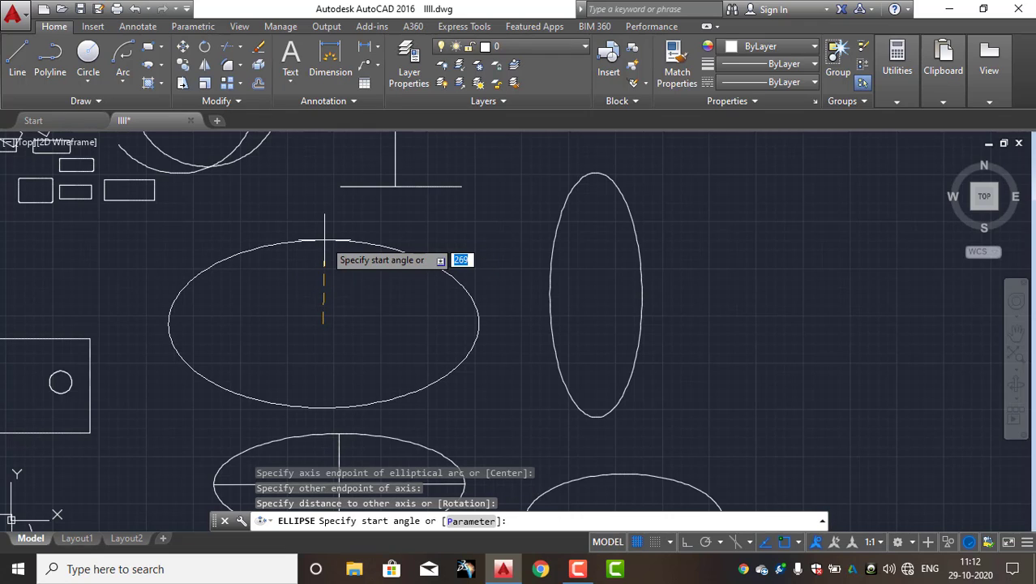
{"action": "left_click", "coordinate": [214, 258]}
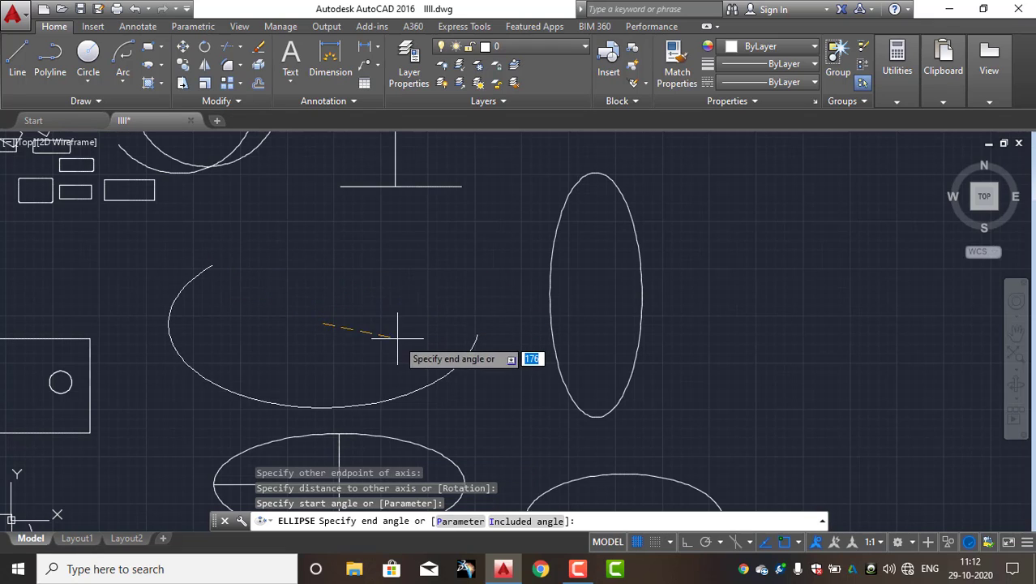
{"action": "left_click", "coordinate": [271, 405]}
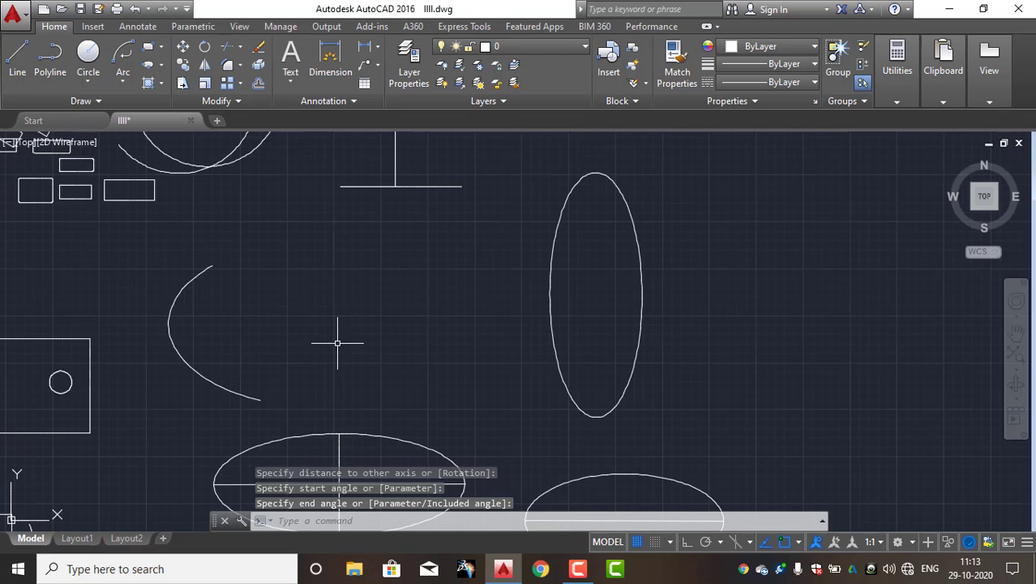
{"action": "middle_click_drag", "start_coordinate": [447, 378], "coordinate": [447, 304]}
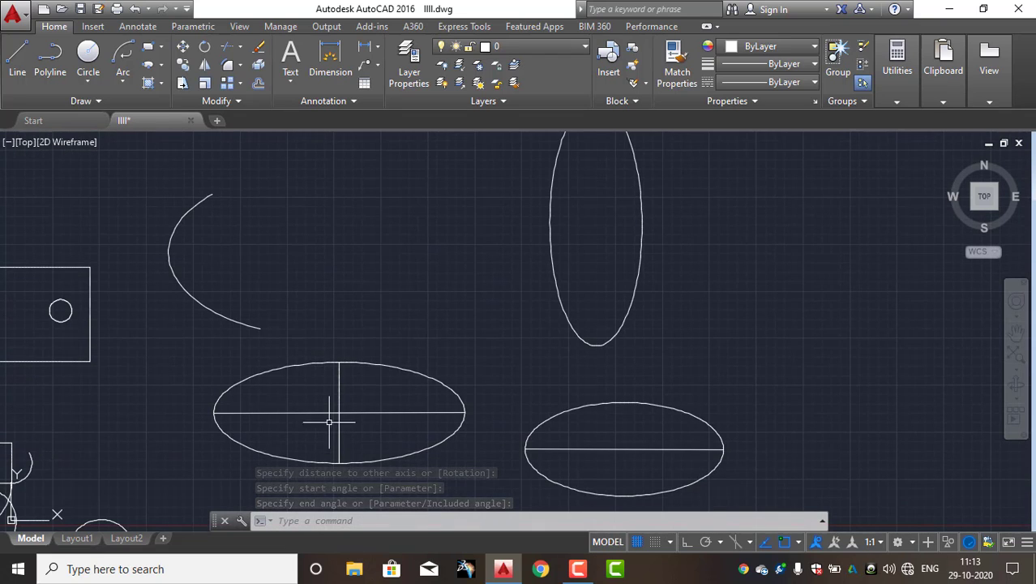